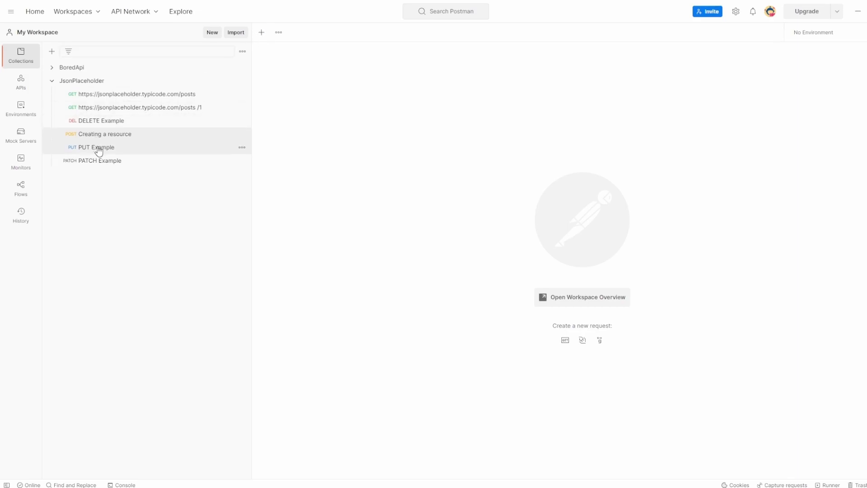
Open the 'Creating a resource' POST request from the JsonPlaceholder collection
click(95, 134)
Reveal auto-generated headers, disable Content-Type and send the request without it
click(302, 114)
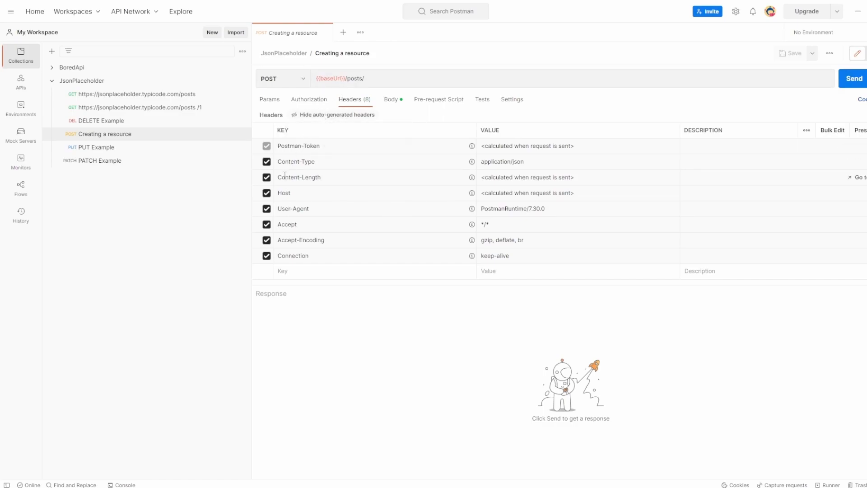
mouse_move(297, 161)
click(267, 163)
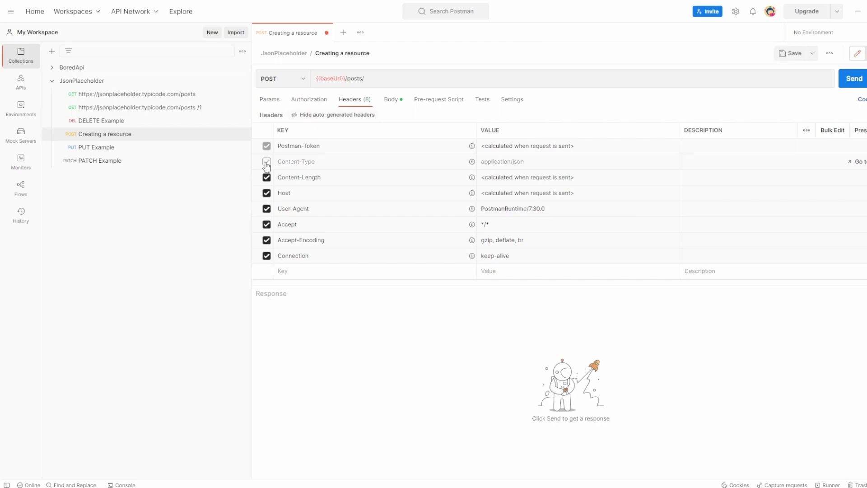
click(854, 78)
click(391, 99)
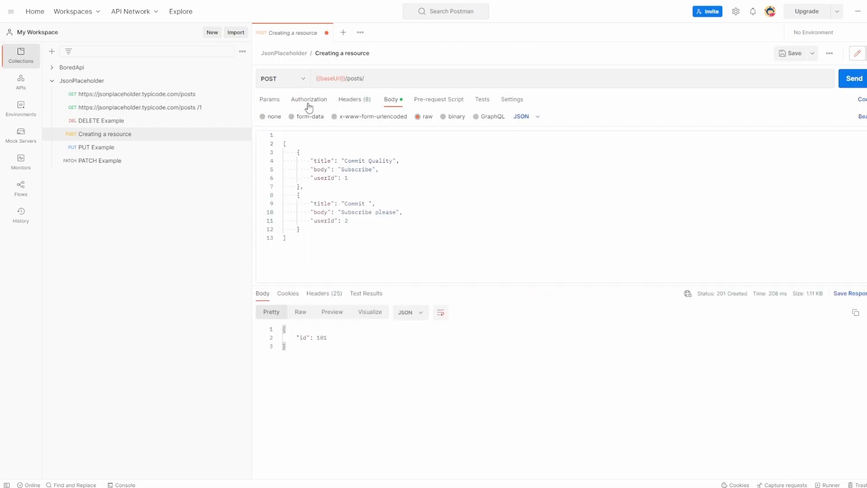
Re-enable the Content-Type header and send the request again, then review the body
click(354, 100)
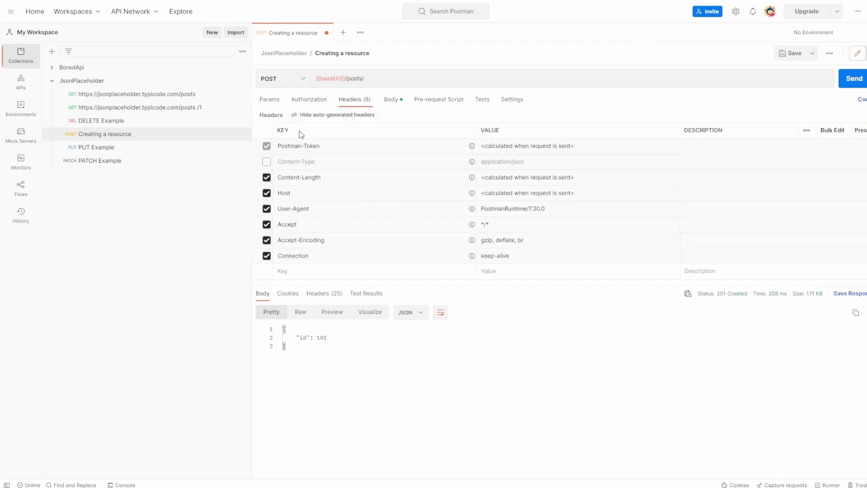
click(267, 161)
click(853, 78)
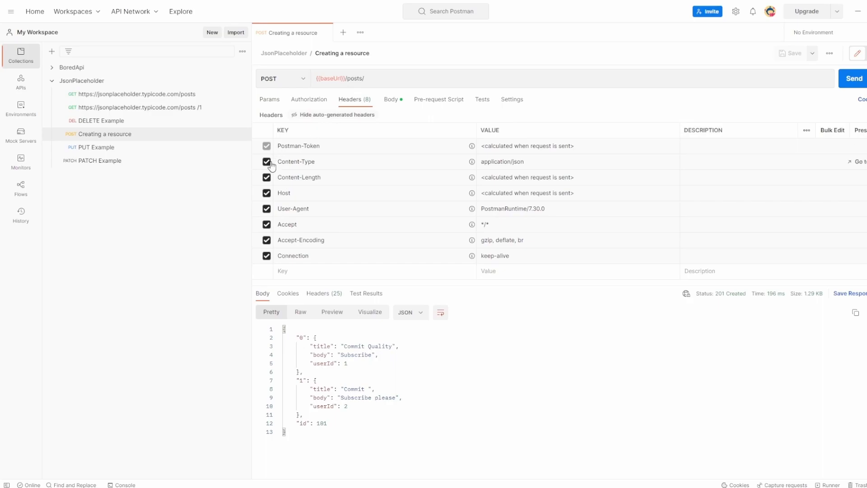
click(393, 99)
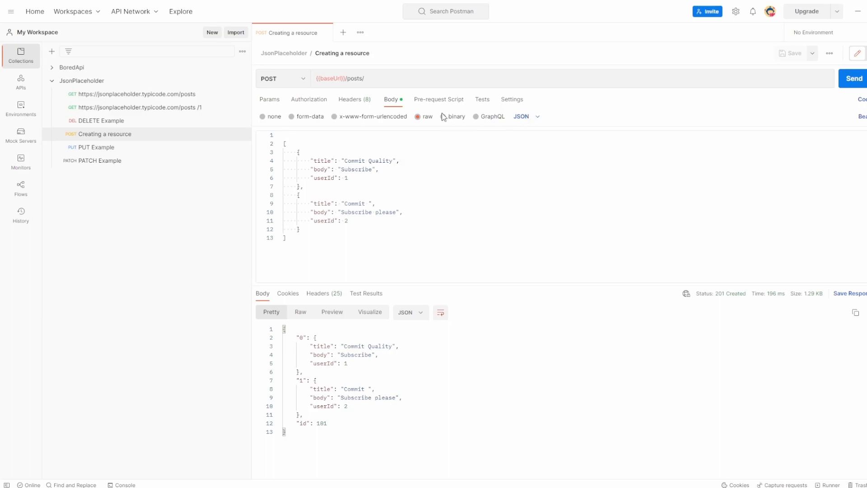
Set the body type to none and check the headers for a bodiless request
click(525, 117)
click(274, 117)
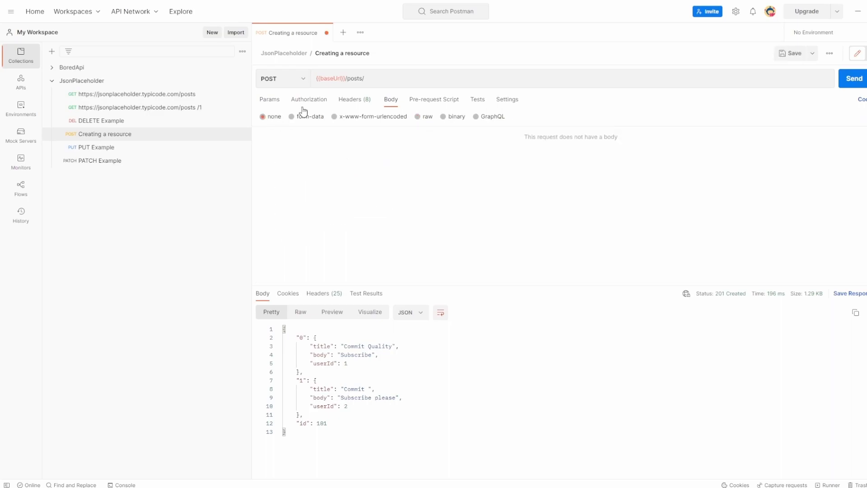
click(343, 100)
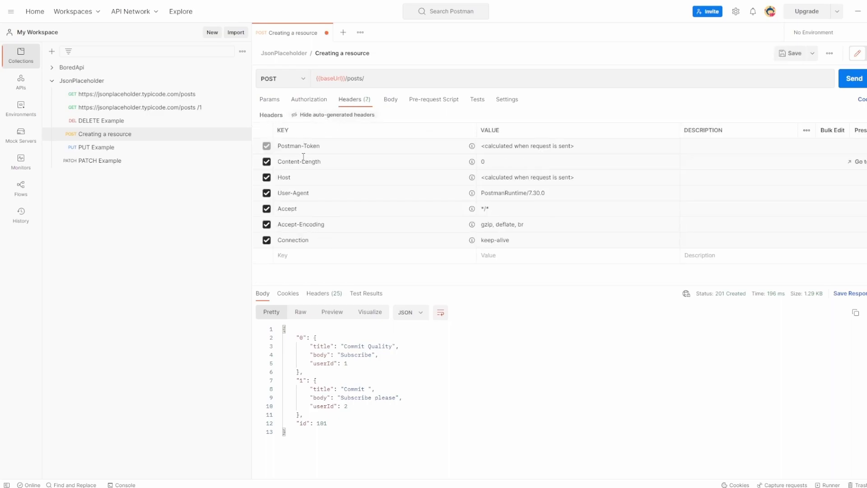
click(390, 99)
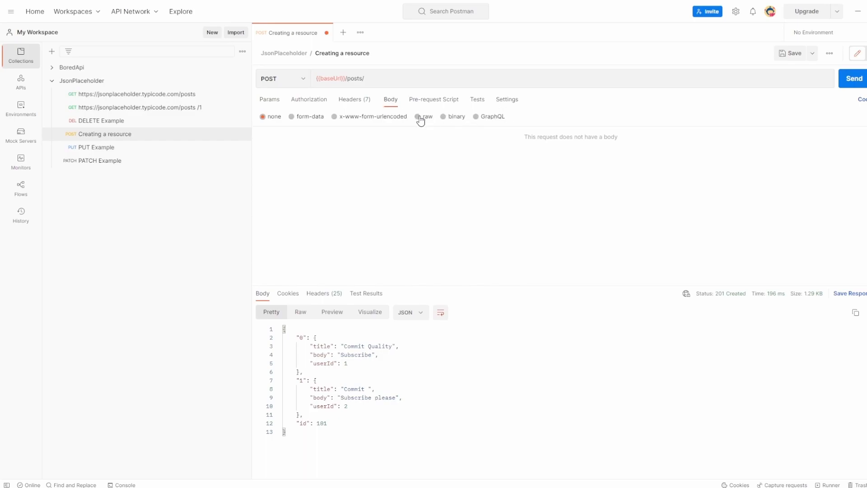
Set the body to raw JavaScript and check the generated Content-Type header
click(421, 116)
click(522, 116)
click(539, 149)
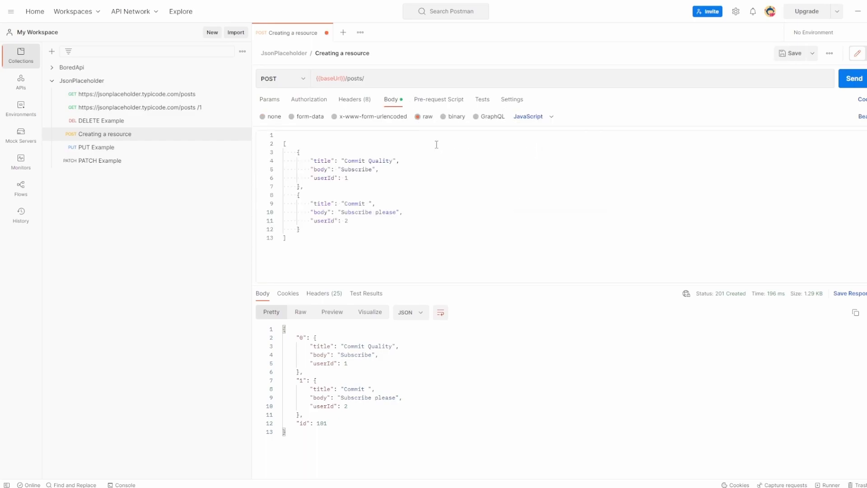
click(355, 99)
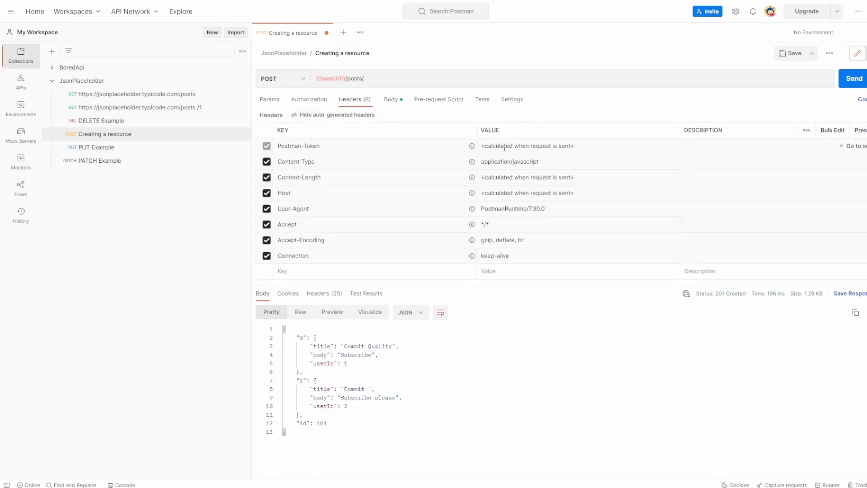
Switch the raw body format back to JSON and resend the request
click(389, 99)
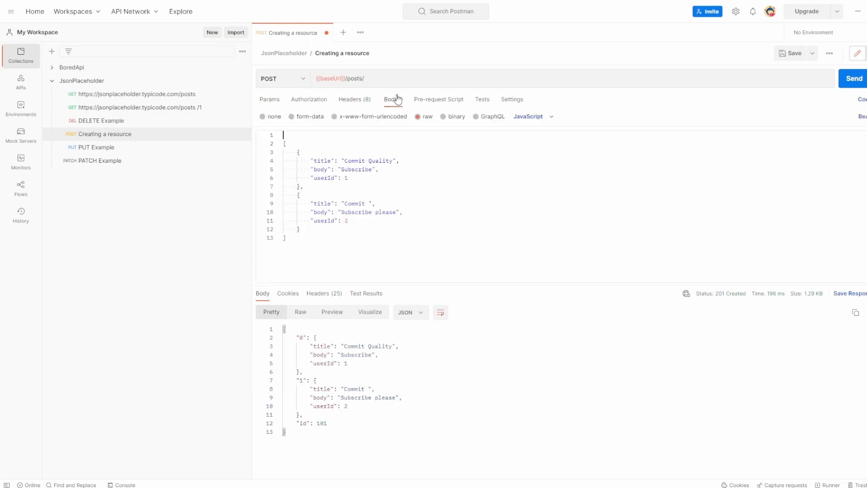
click(527, 116)
click(536, 147)
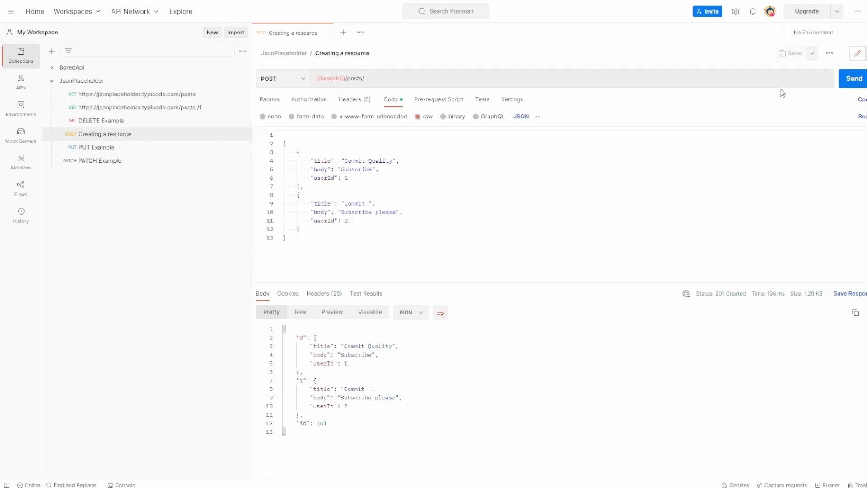
click(853, 79)
Review the request headers and body, confirming Content-Type application/json
click(308, 99)
click(354, 99)
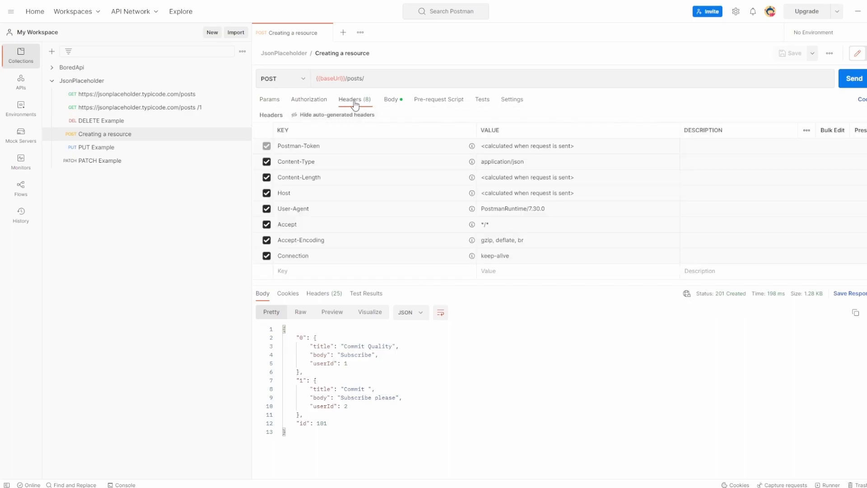
mouse_move(296, 161)
click(392, 99)
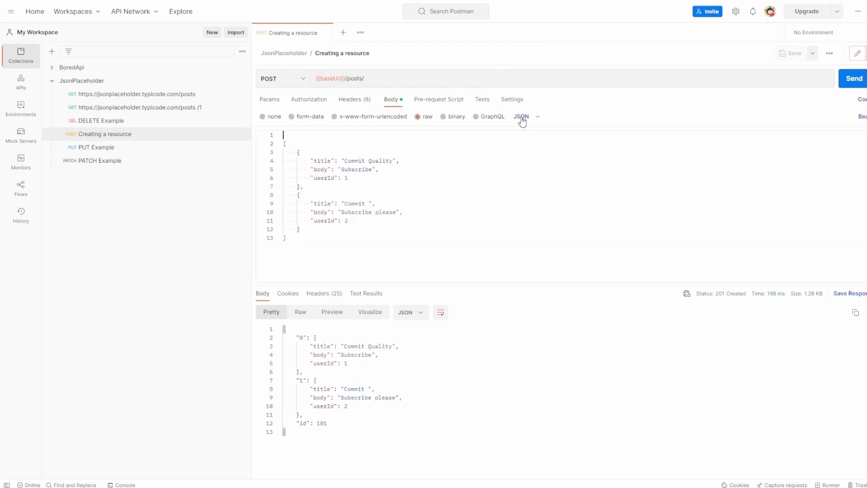
click(351, 99)
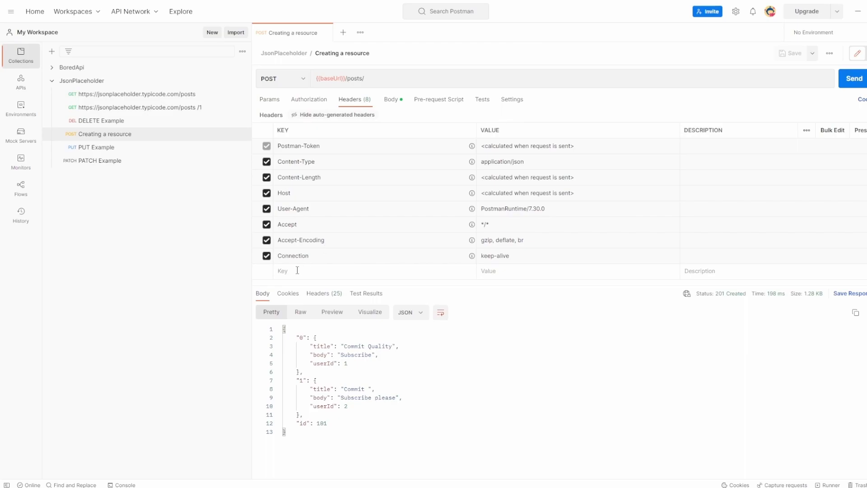
Add a custom header bla: foobar to the request and send it
click(270, 100)
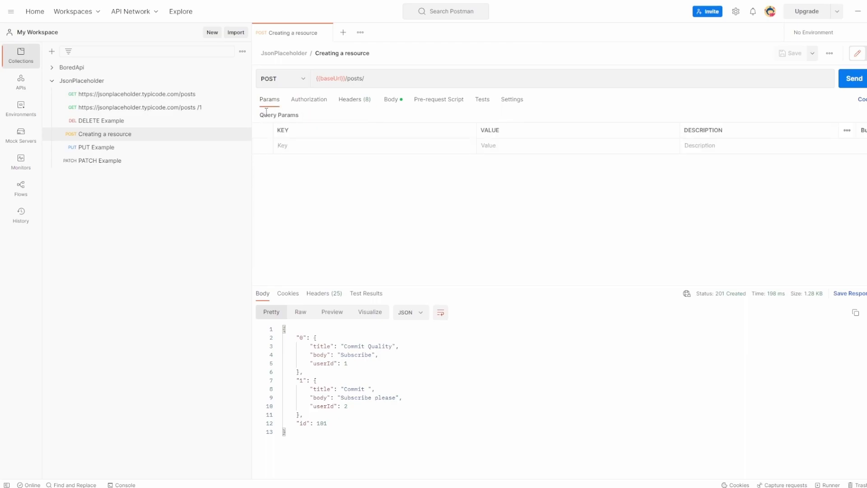
click(392, 100)
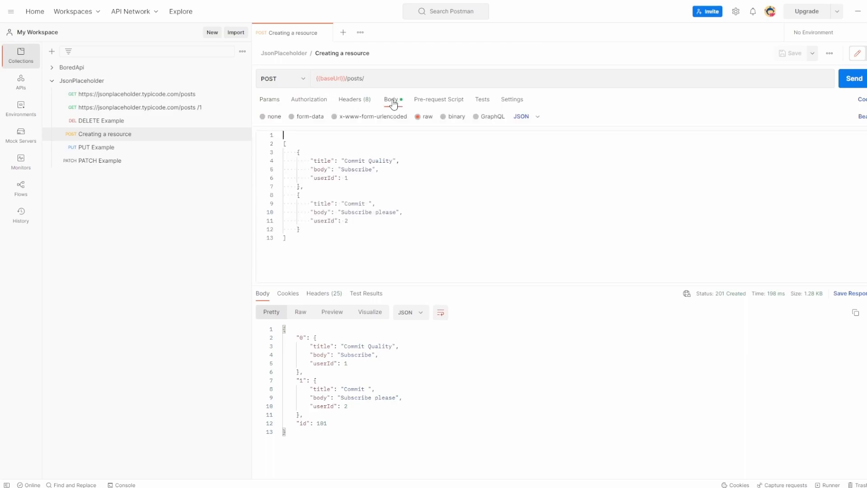
click(354, 100)
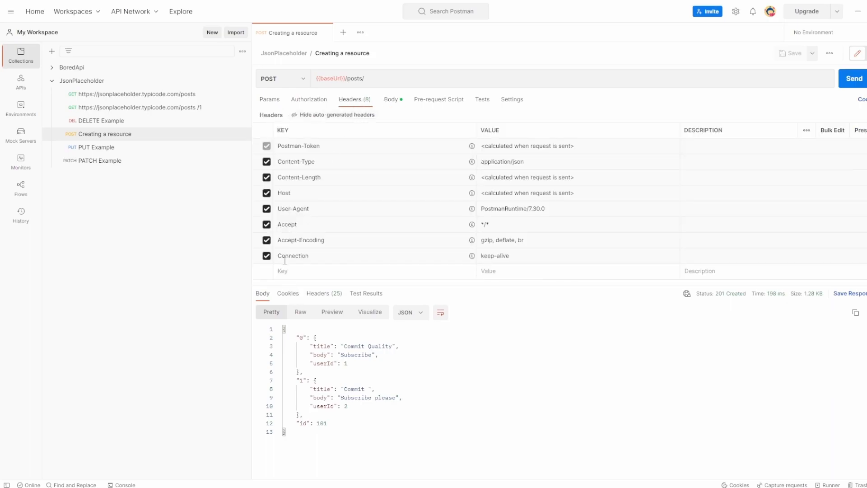
click(296, 271)
text(bla)
key(Tab)
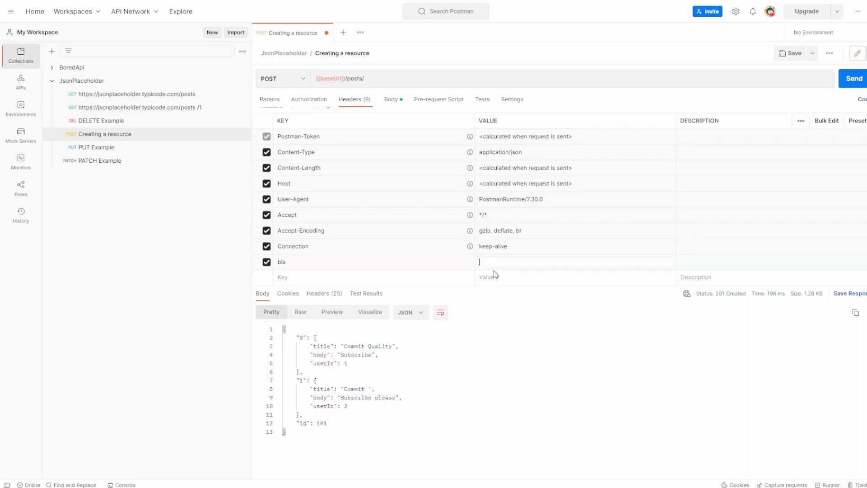
text(foobar)
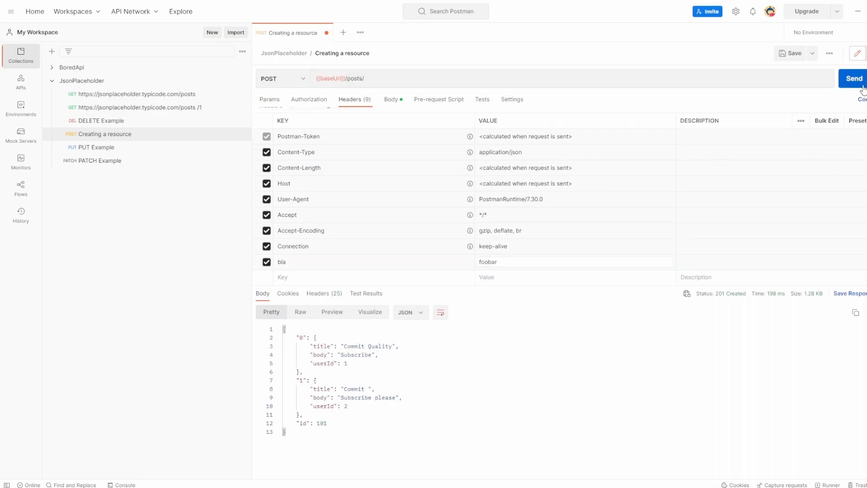
click(853, 78)
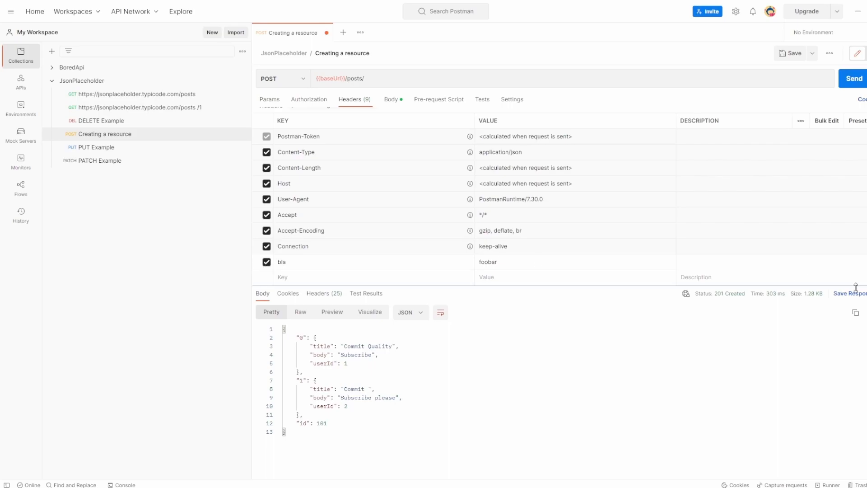
Delete the bla header row, save the request and resend for 201 Created
click(863, 262)
key(ctrl+s)
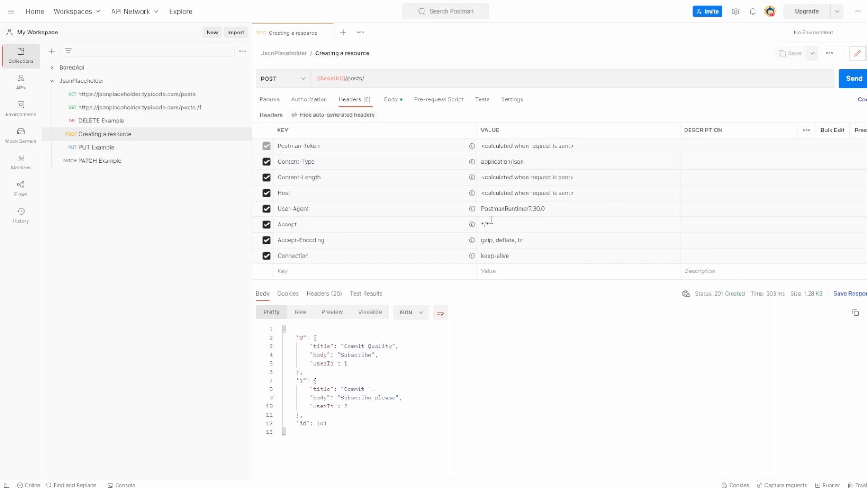
click(853, 79)
Show the request's JSON body, glance at response headers and select the response JSON
click(391, 100)
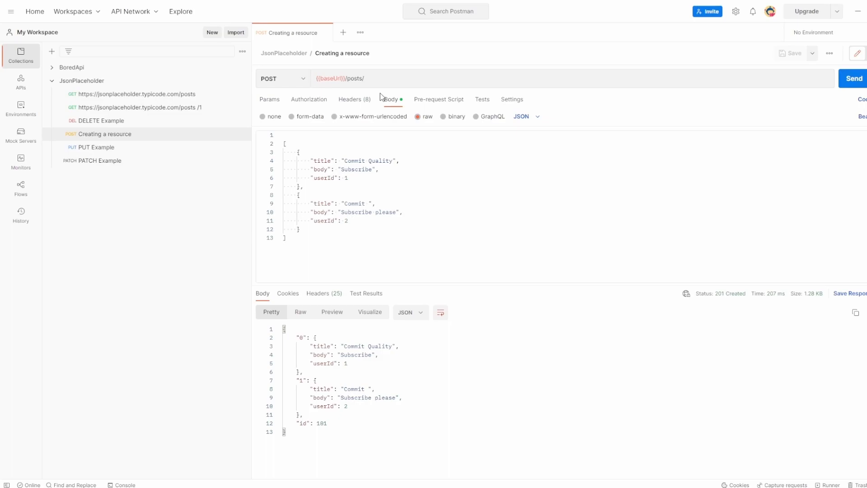
click(321, 292)
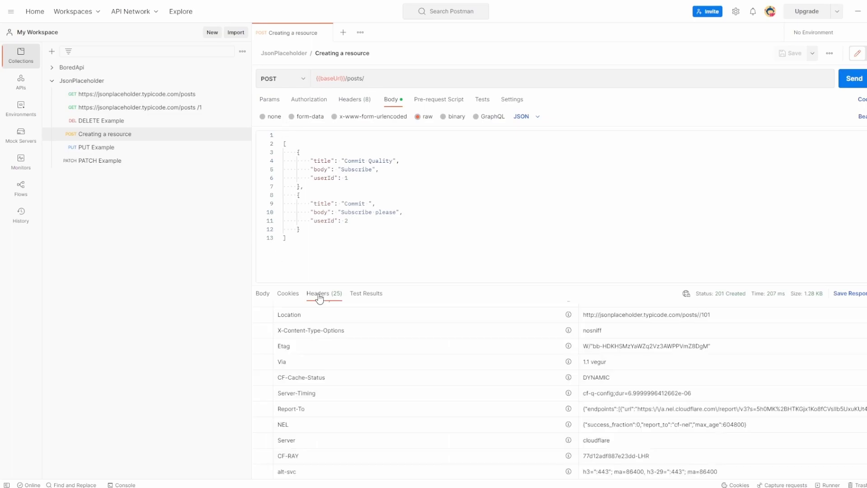
mouse_move(319, 285)
mouse_down()
mouse_move(321, 107)
mouse_move(324, 308)
mouse_up()
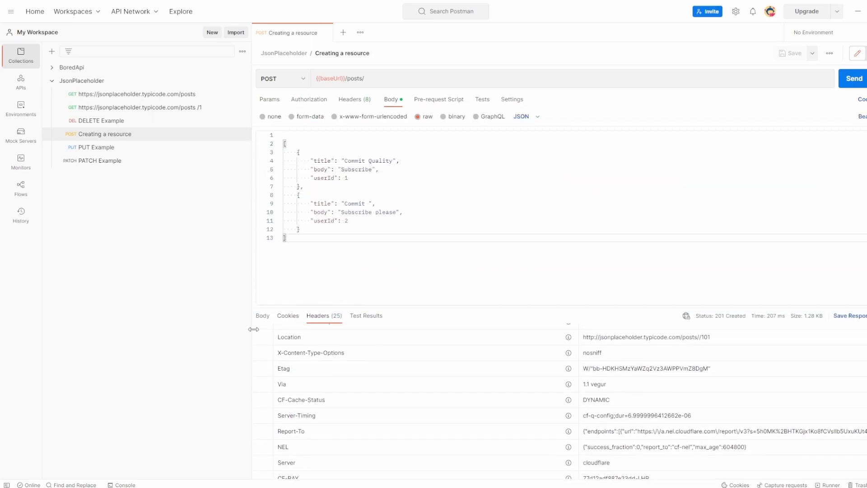
click(262, 316)
drag(288, 455, 285, 350)
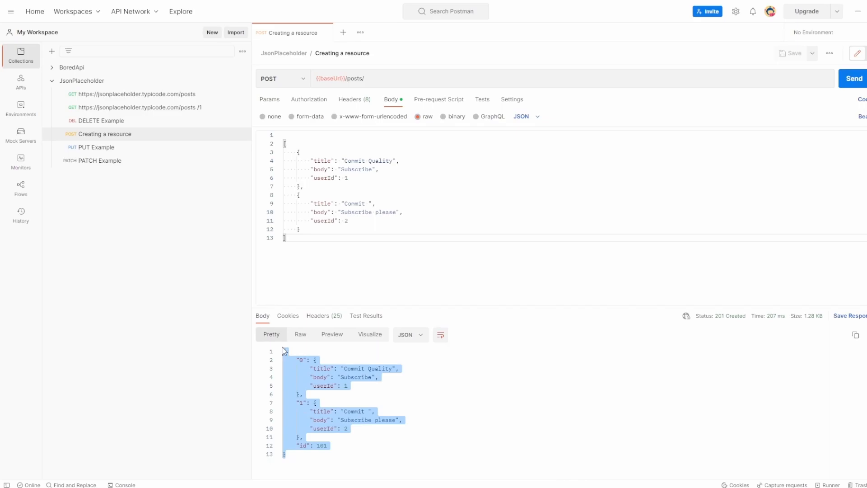
Enlarge and review the 25 response headers, then show request and response bodies together
click(319, 316)
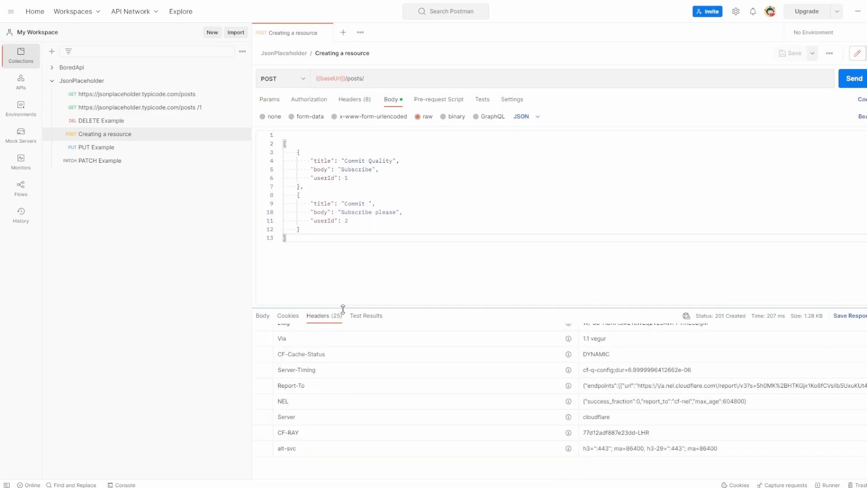
drag(344, 309, 349, 138)
scroll(414, 352, up, 5)
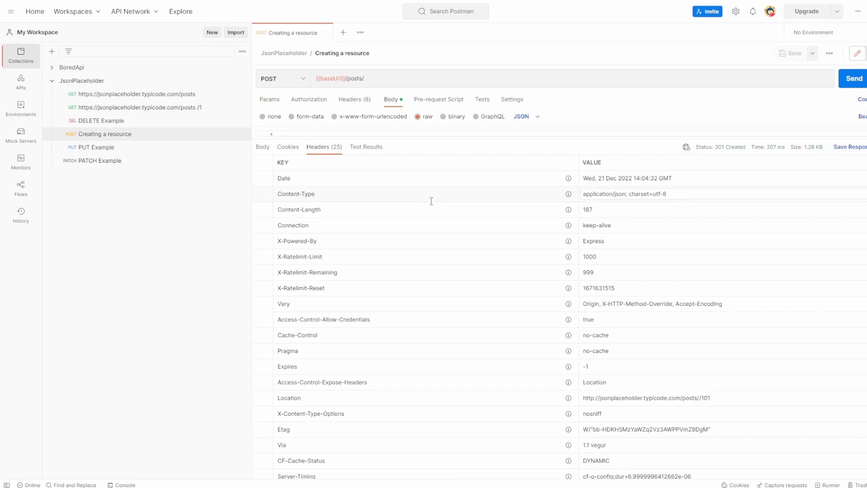
scroll(431, 201, down, 5)
scroll(592, 203, up, 5)
scroll(306, 256, down, 5)
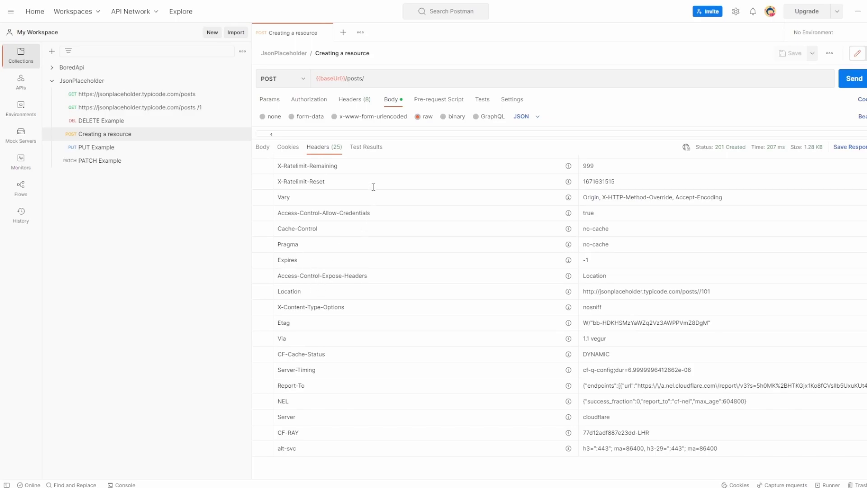
scroll(329, 209, up, 5)
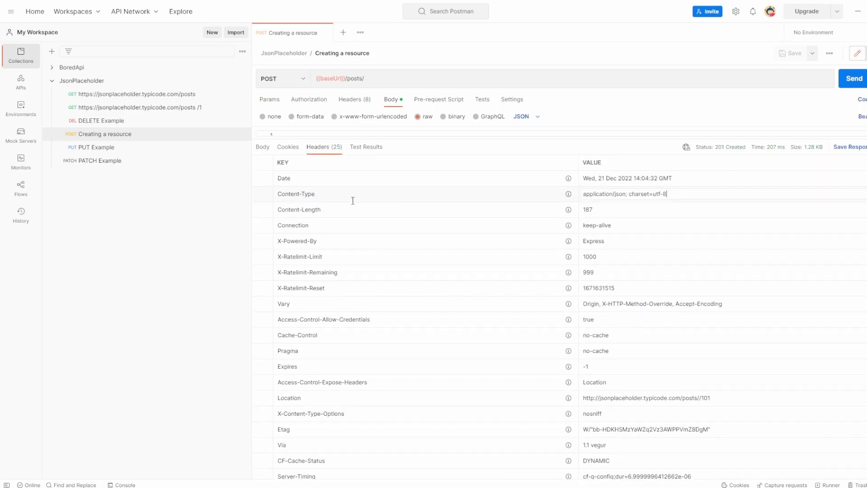
drag(335, 140, 303, 257)
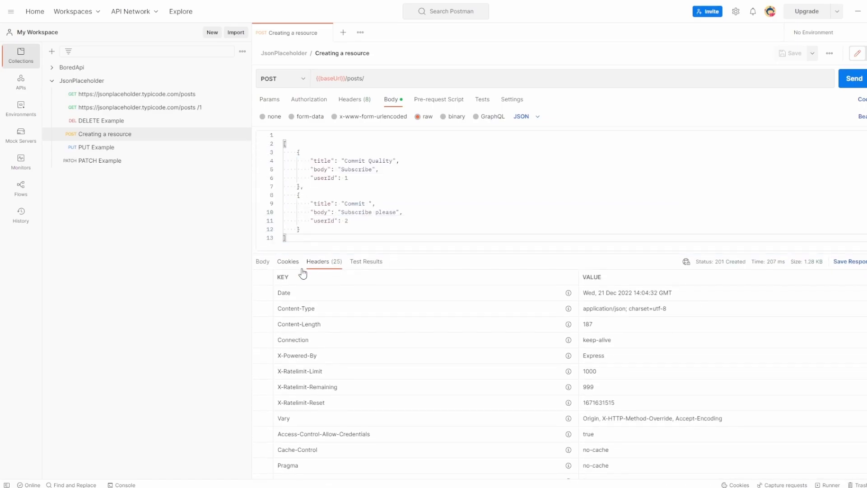
click(263, 261)
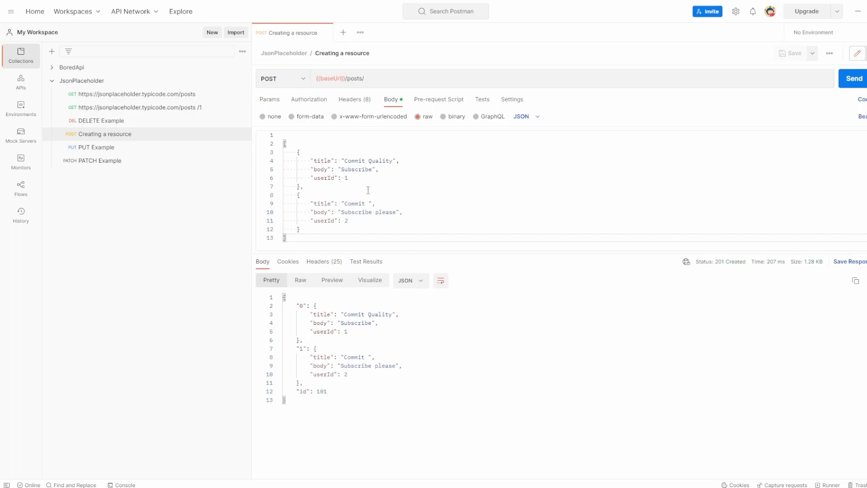
Send the body as Text and confirm Content-Type became text/plain with only id 101 returned
click(524, 117)
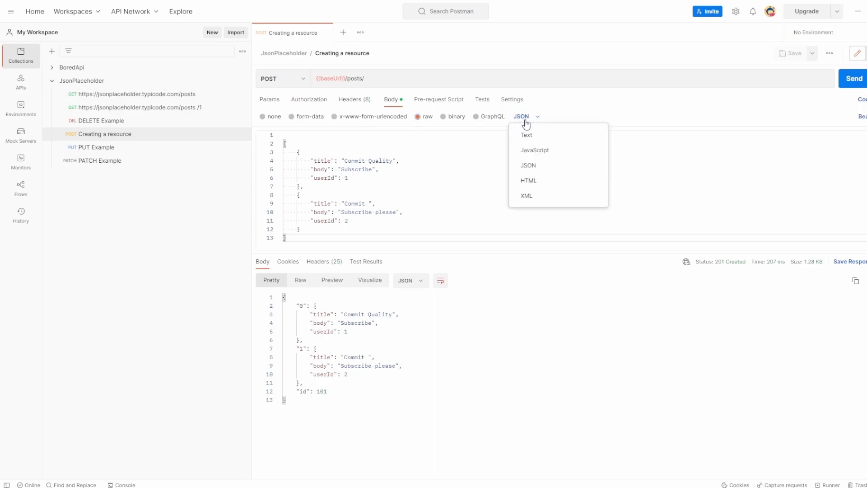
click(527, 135)
click(854, 79)
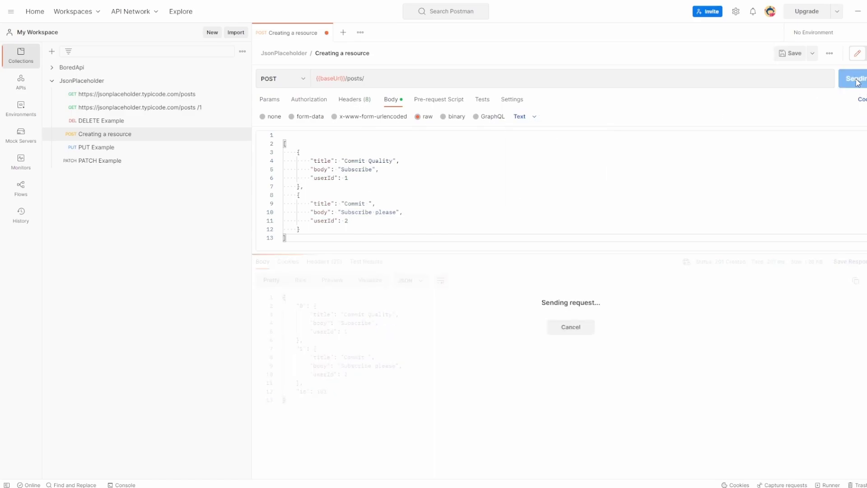
drag(329, 311, 280, 300)
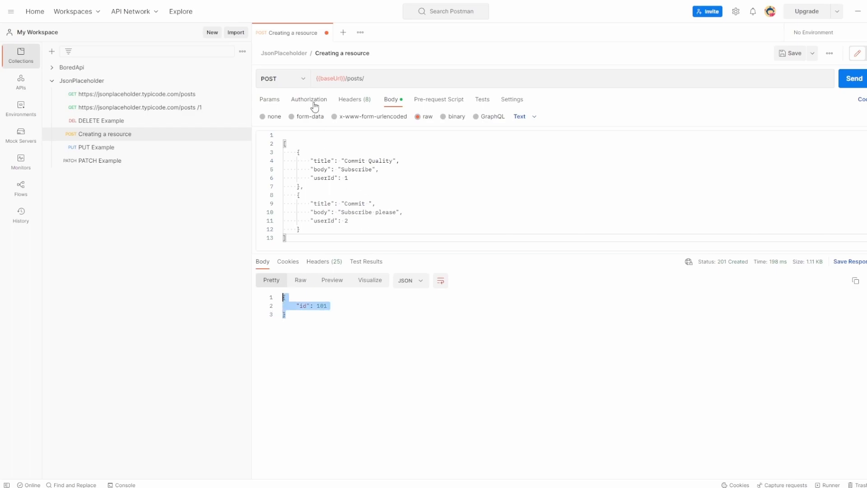
click(355, 99)
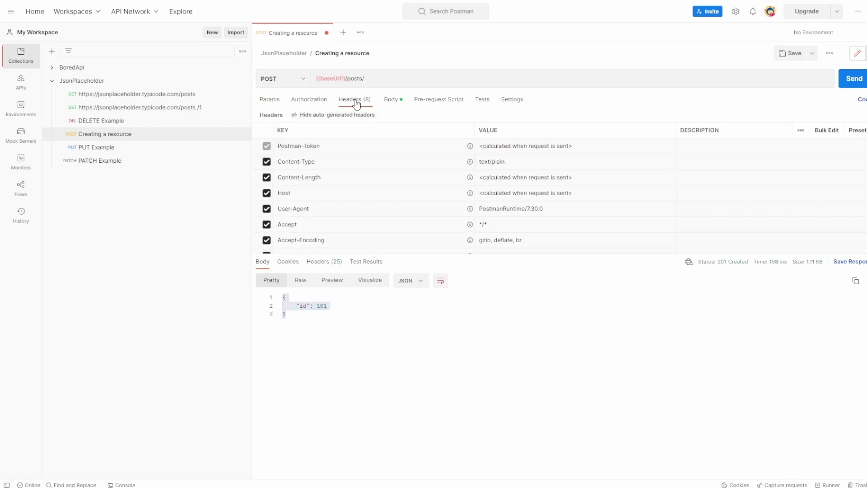
click(508, 163)
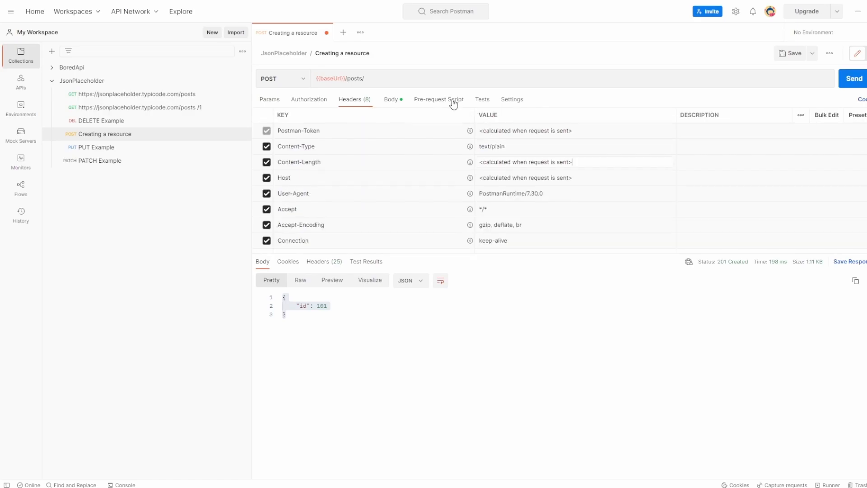
Switch the body format back to JSON and resend for the full response
click(522, 117)
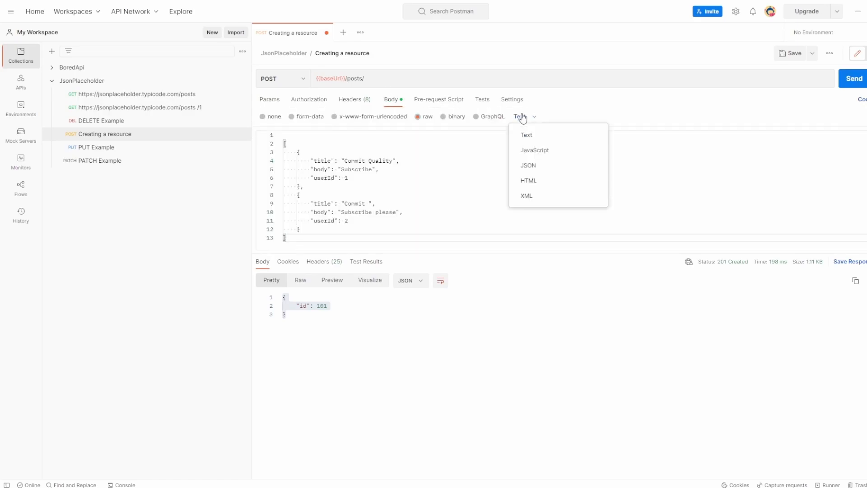
click(529, 166)
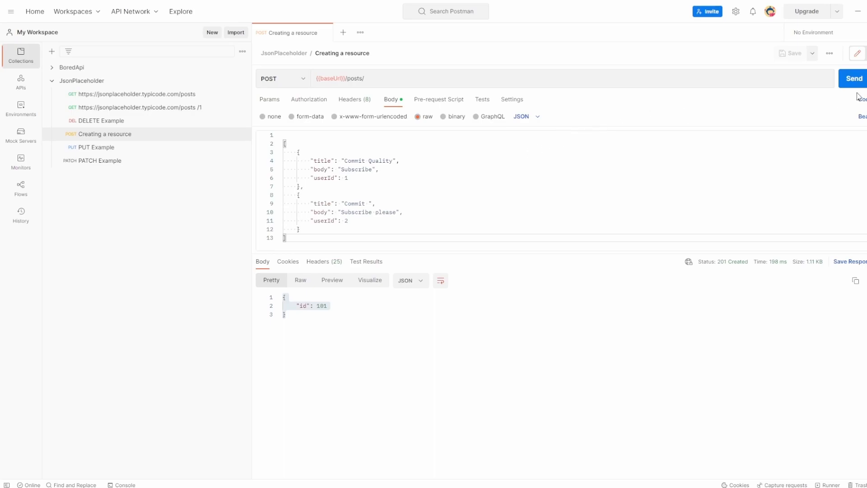
click(854, 78)
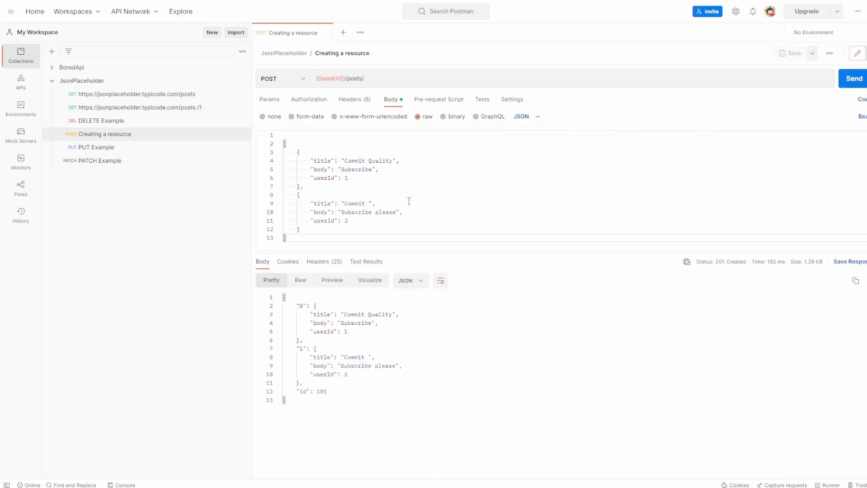